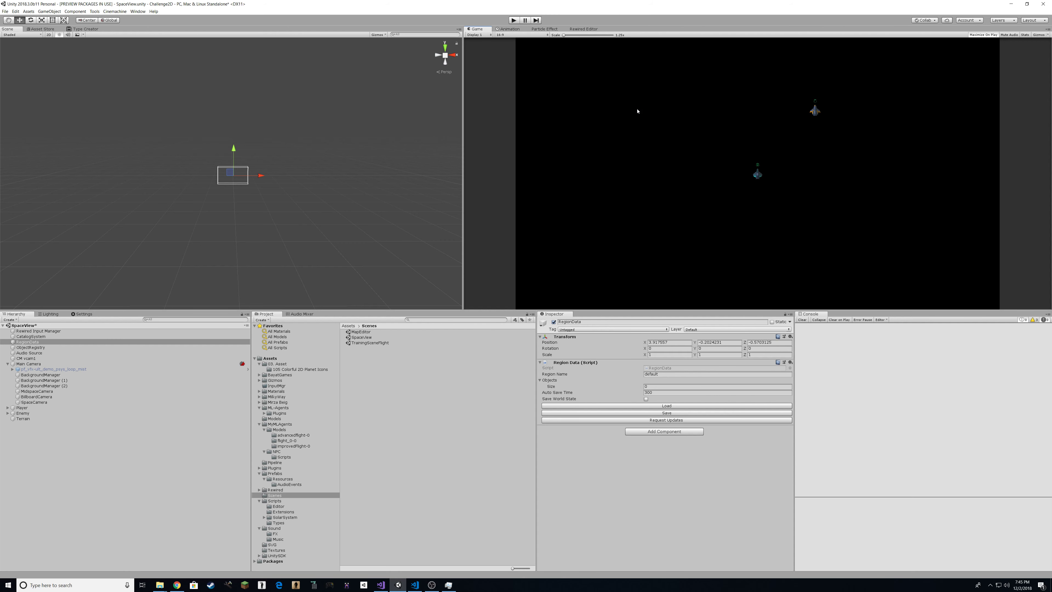
Step: Play the SpaceView scene full-window, showing the sun, asteroids and ship
left_click(514, 21)
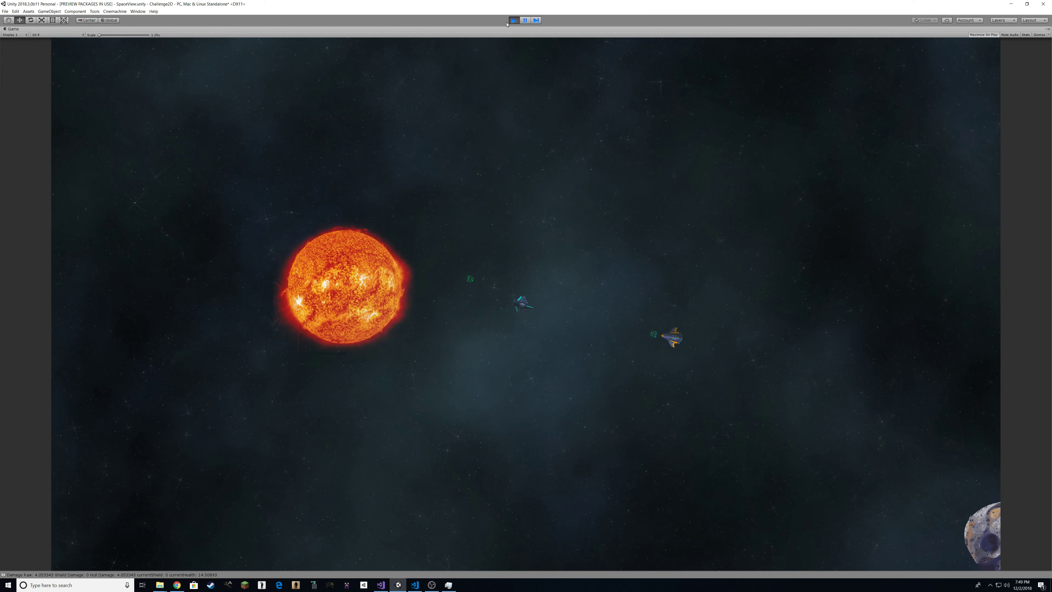
Step: Stop the game, clear the Console, open the MapEditor scene and turn off Maximize On Play
left_click(513, 22)
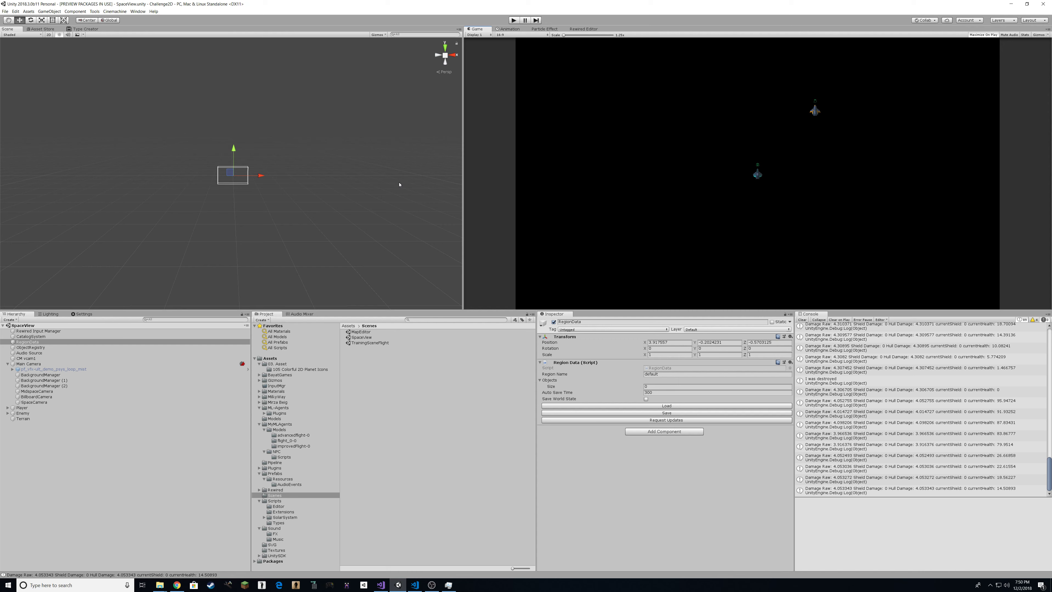
left_click(803, 320)
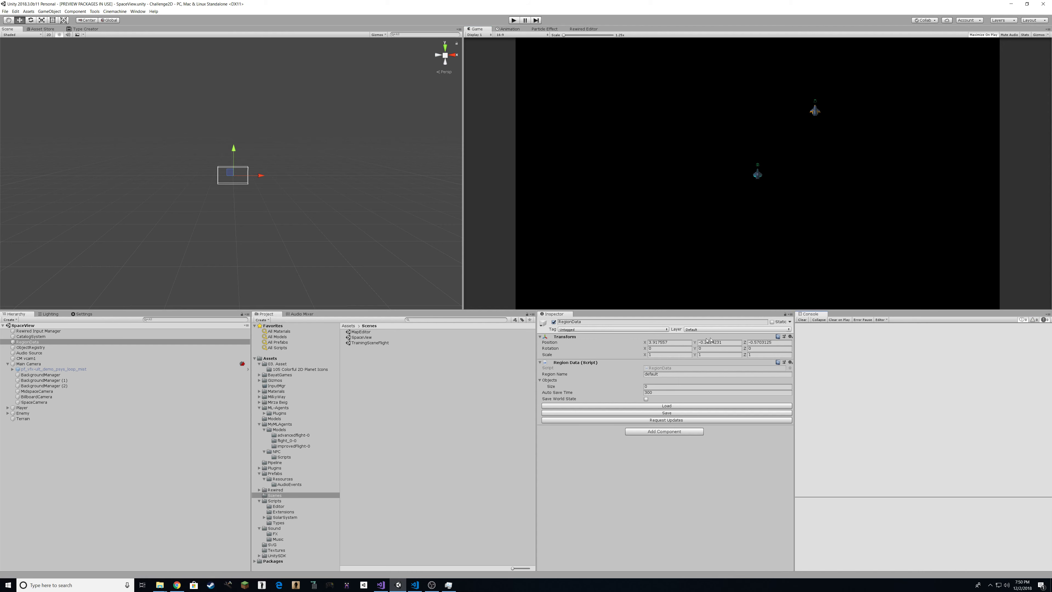
double_click(359, 332)
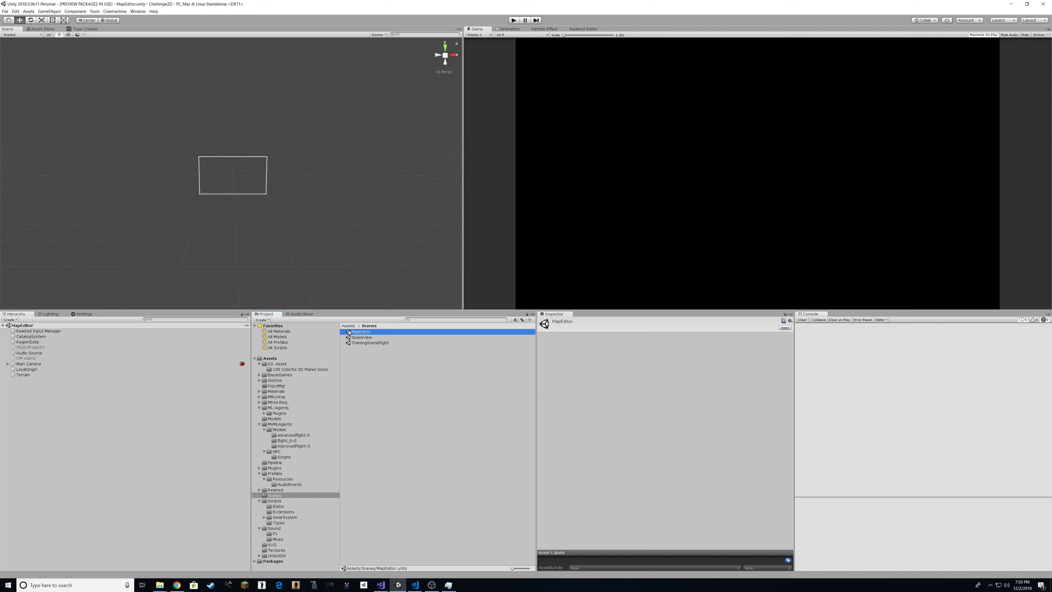
left_click(992, 37)
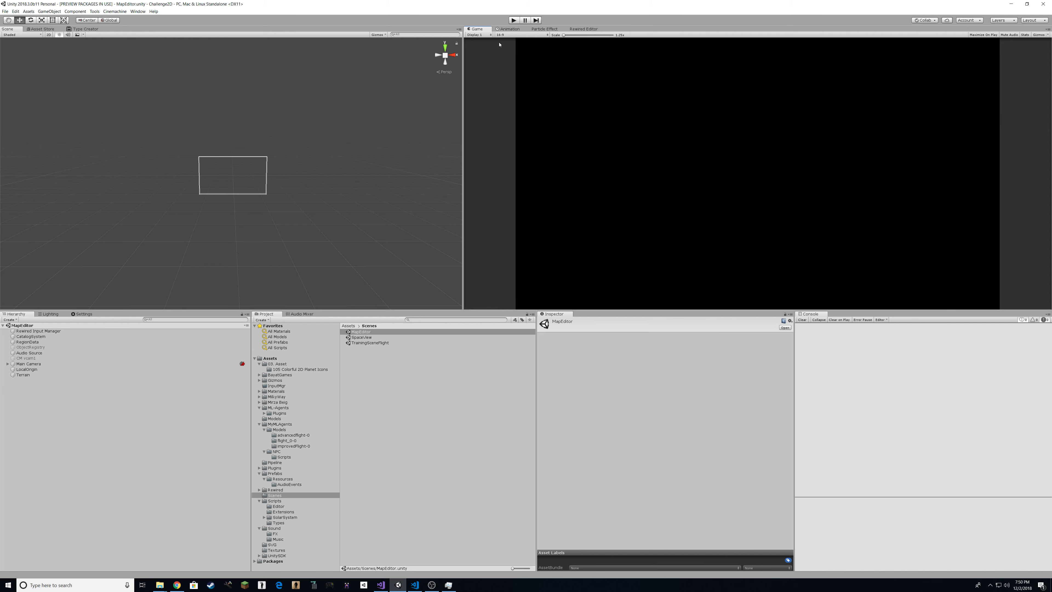
Step: Play MapEditor, select RegionData, collapse its Region Data settings and load the saved map
left_click(514, 20)
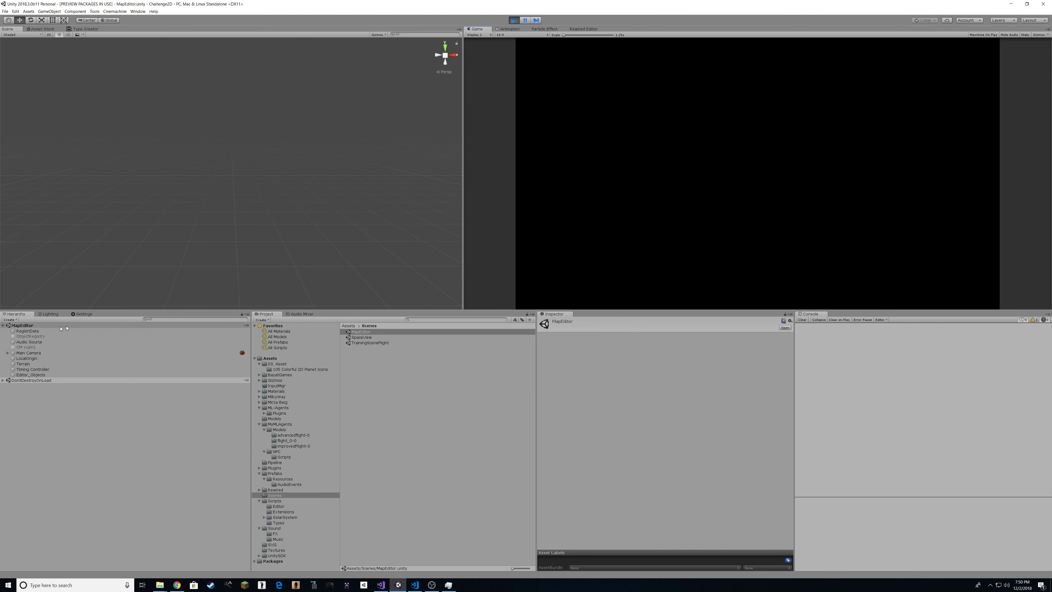
left_click(38, 332)
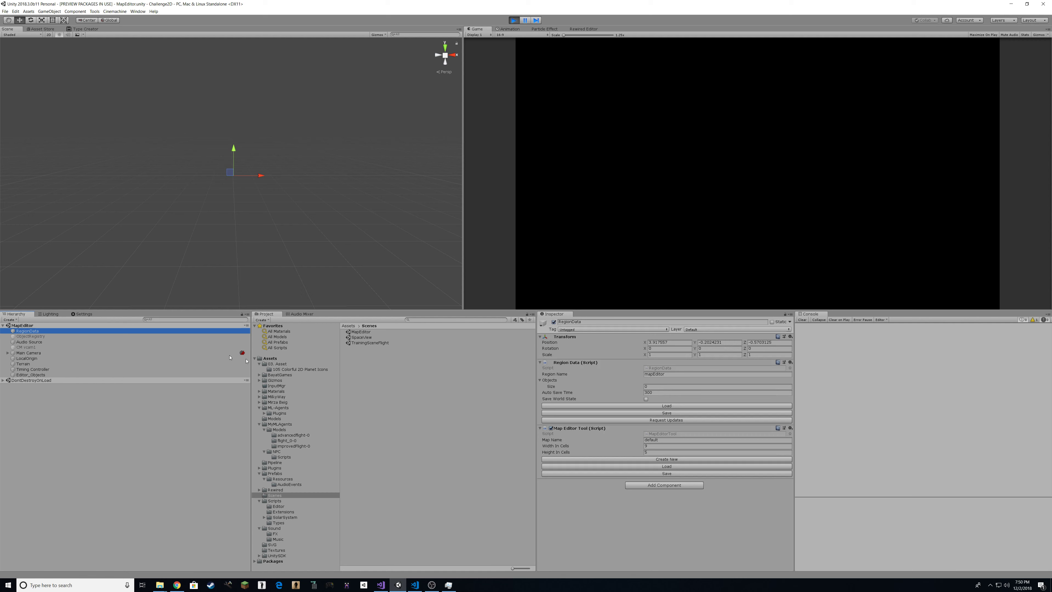
left_click(540, 363)
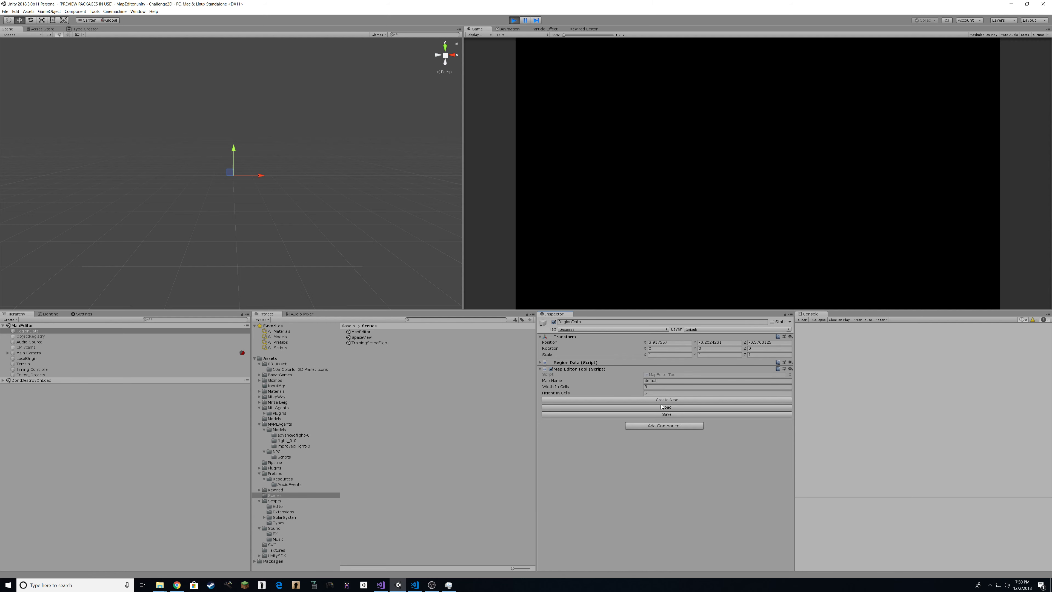
left_click(670, 408)
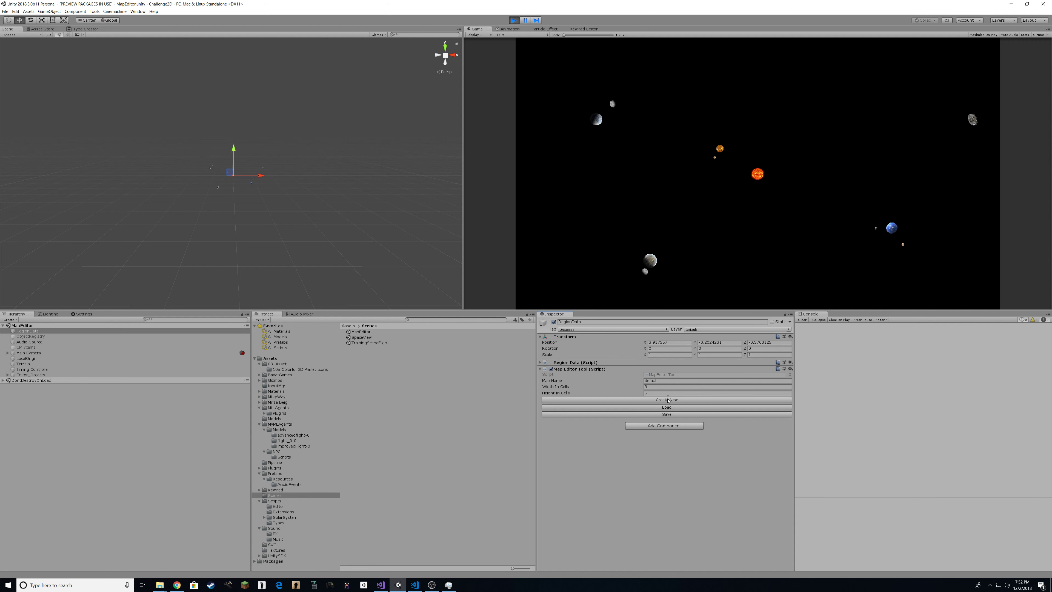
Step: Create a new Map Editor object and set its Prefab to Sun
left_click(679, 400)
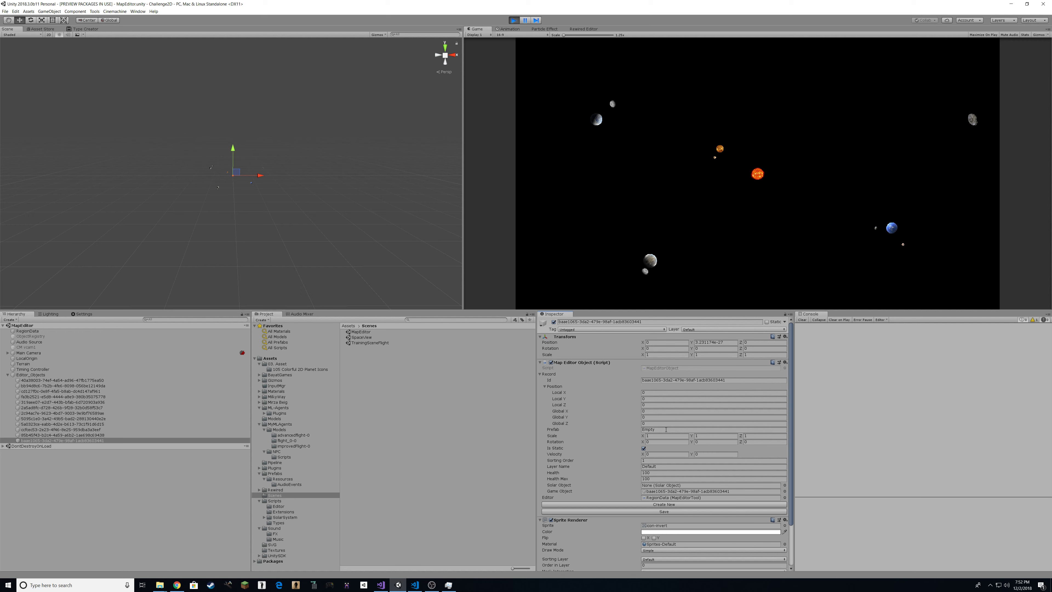
left_click(666, 429)
type("Sun")
key("Tab")
Step: Set the new sun's Global X to -1 and Global Y to 2
left_click(647, 411)
type("-1")
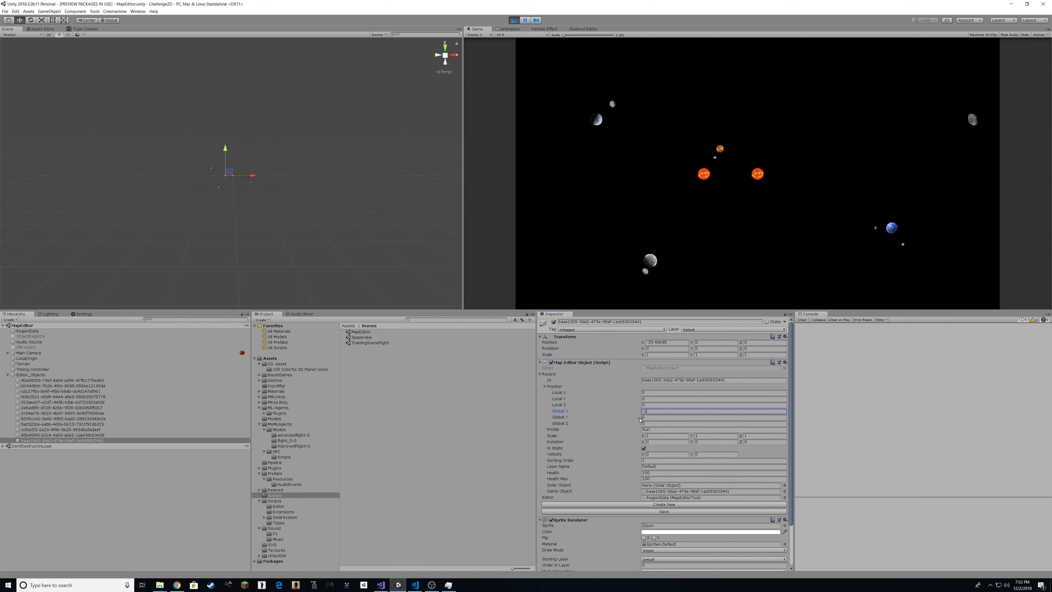
left_click(647, 417)
type("3")
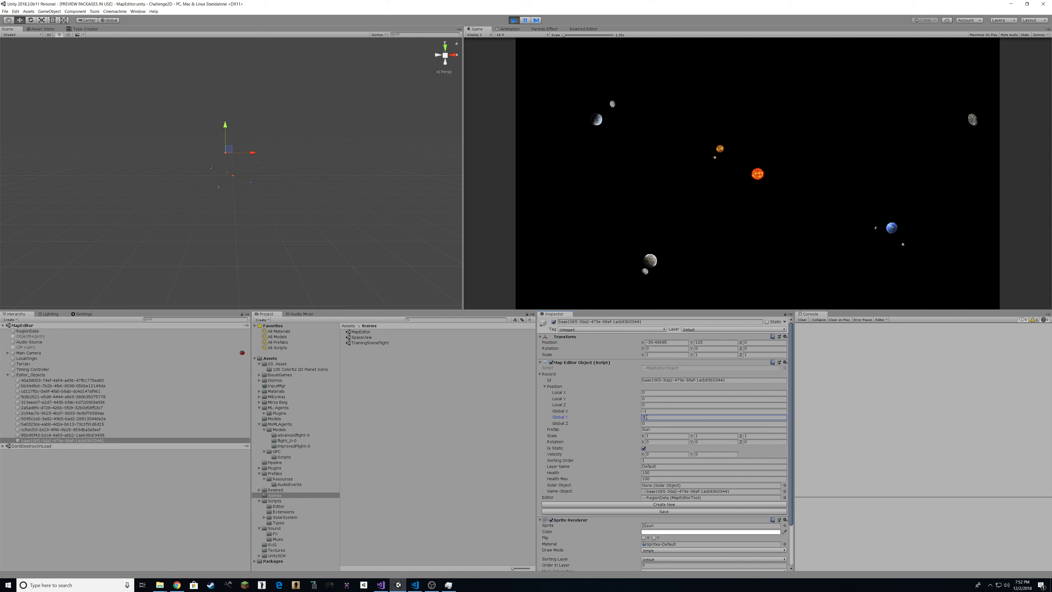
key("BackSpace")
type("2")
Step: Set the sun's Local X offset to 10000
left_click_drag(636, 396, 728, 398)
left_click_drag(1019, 406, 257, 399)
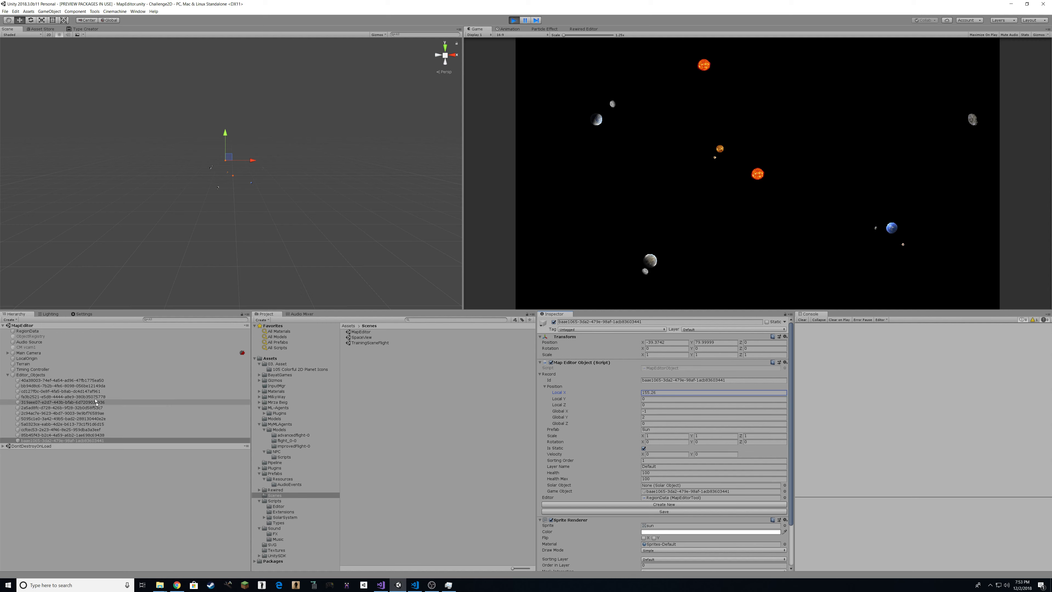
left_click(682, 392)
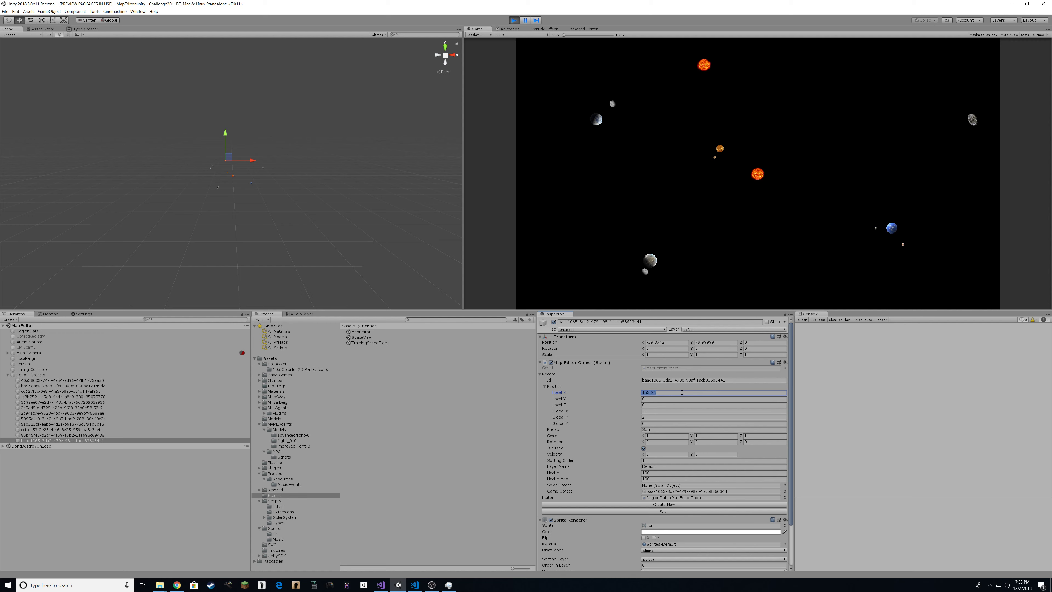
type("3000")
key("Delete")
type("5")
key("BackSpace")
type("100")
key("BackSpace")
Step: Change the sun's Layer Name to Space and stop play mode
left_click(650, 467)
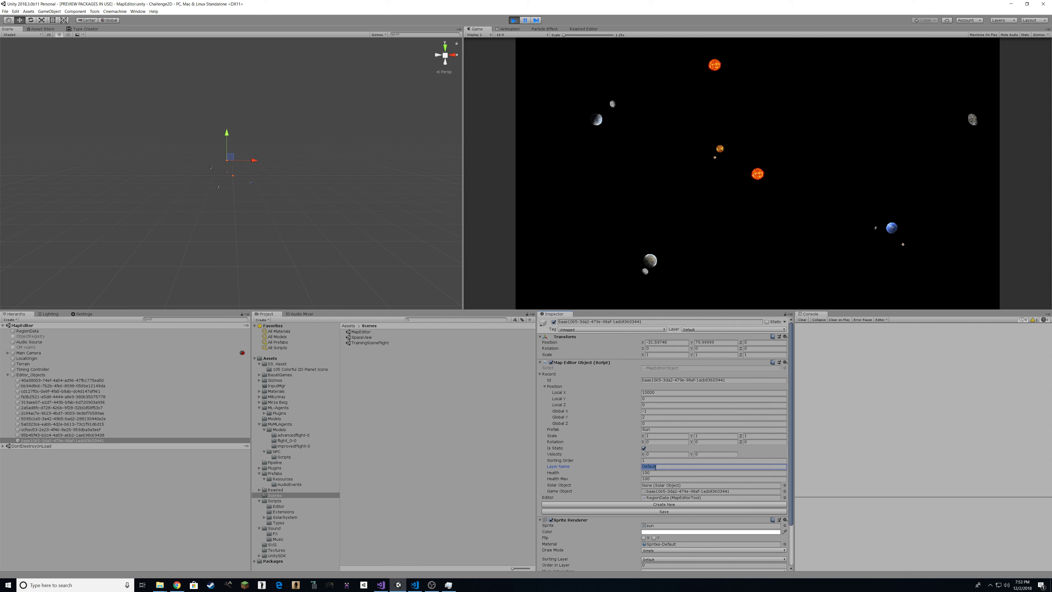
type("Billboard")
double_click(655, 467)
type("Midspace")
double_click(655, 467)
type("Space")
double_click(655, 467)
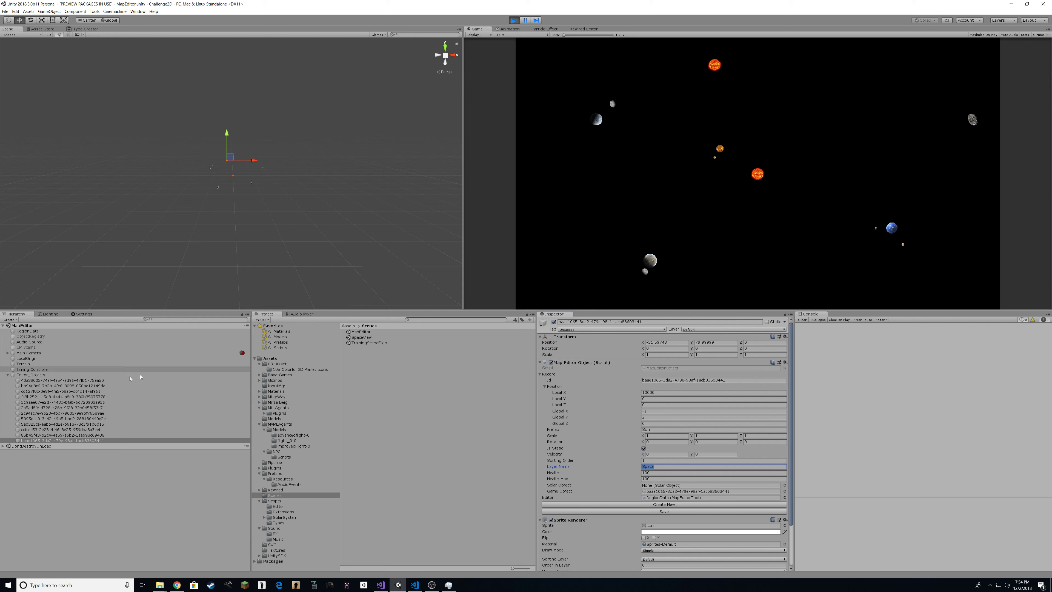
left_click(514, 20)
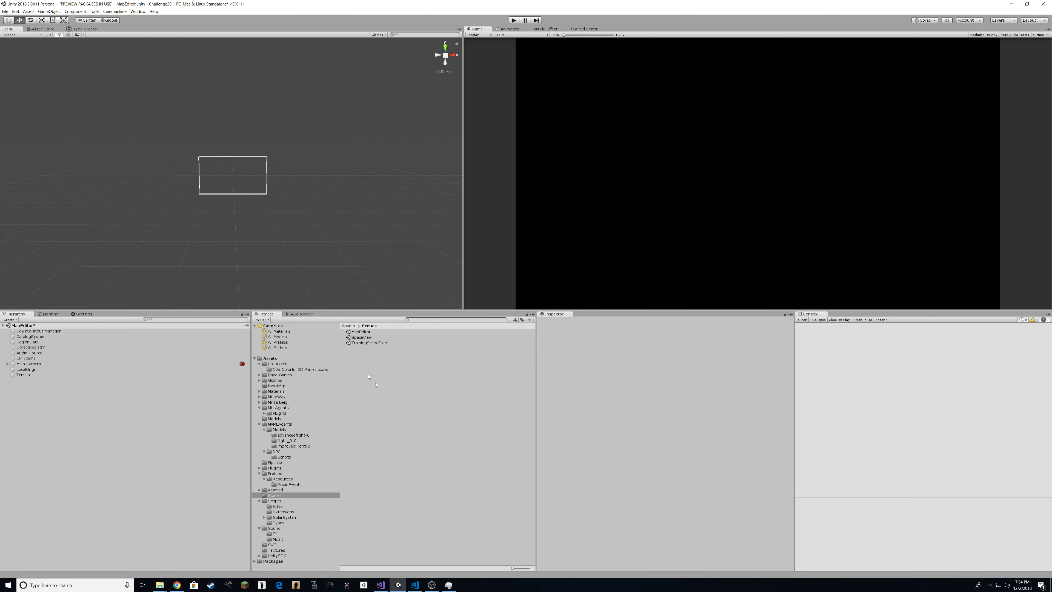
Step: Save MapEditor and open SpaceView, then expand and select the Main Camera
double_click(360, 337)
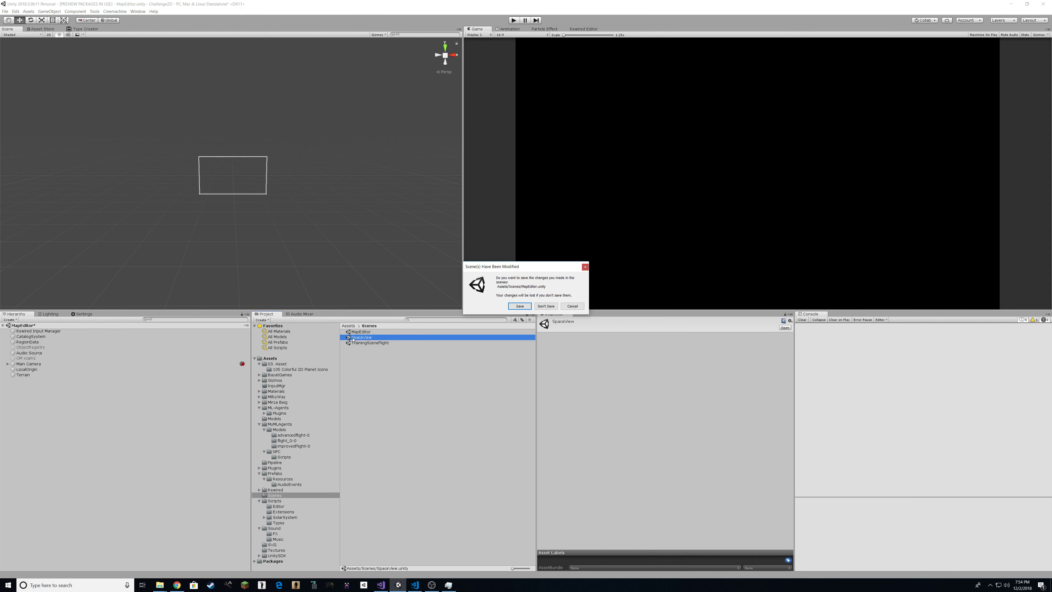
left_click(518, 306)
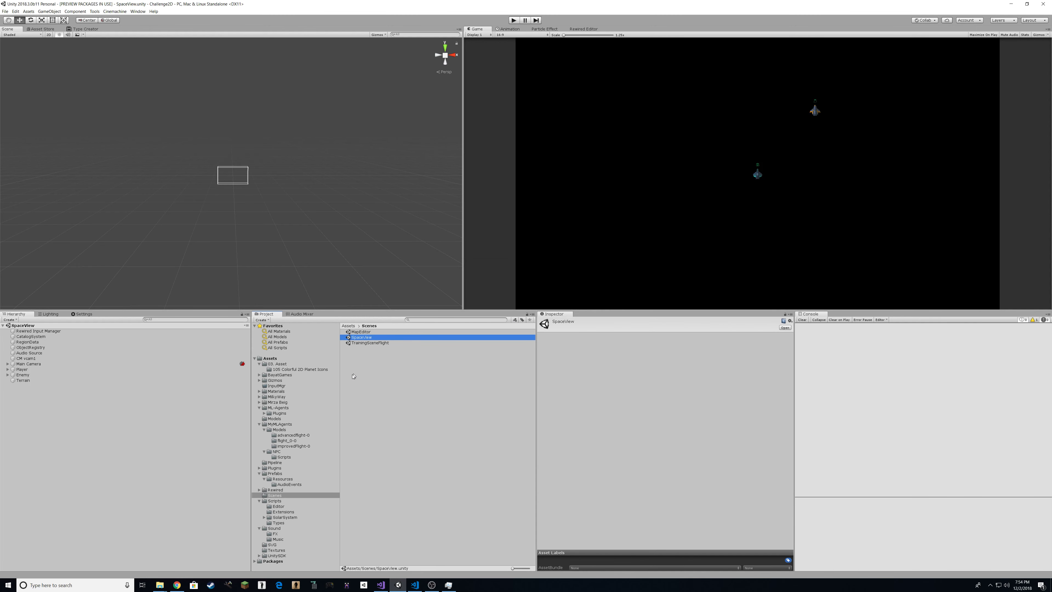
left_click(8, 364)
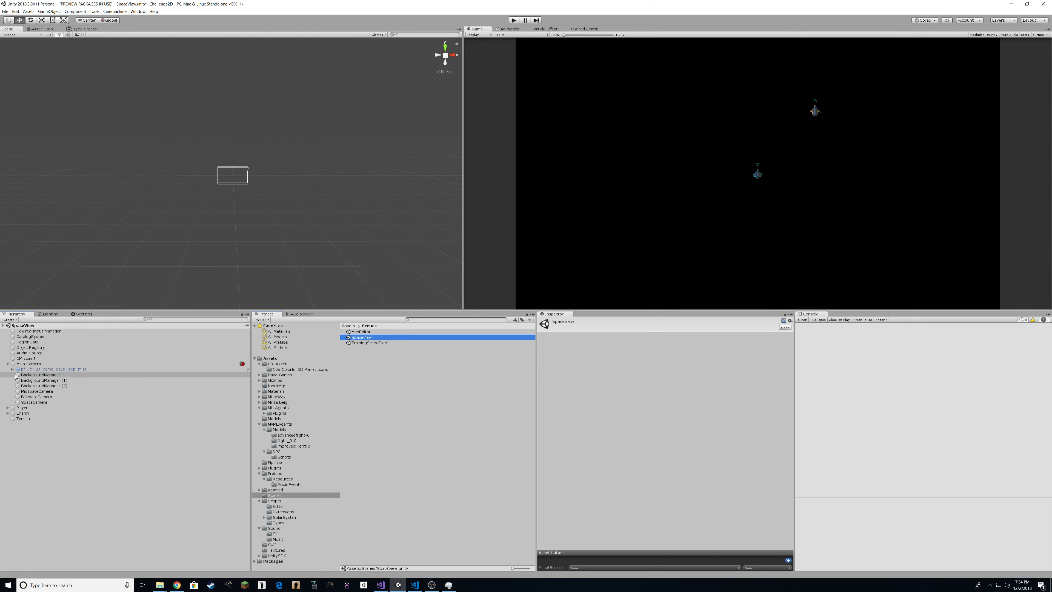
left_click(17, 364)
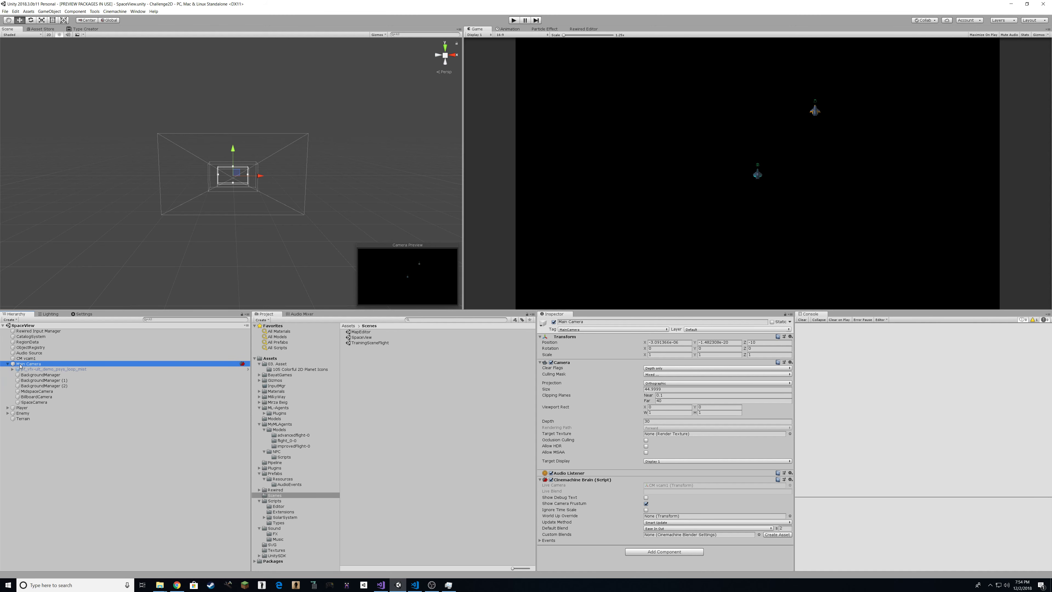
Step: Compare the MidspaceCamera, BillboardCamera and SpaceCamera settings, then reselect Main Camera
left_click(31, 392)
left_click(30, 396)
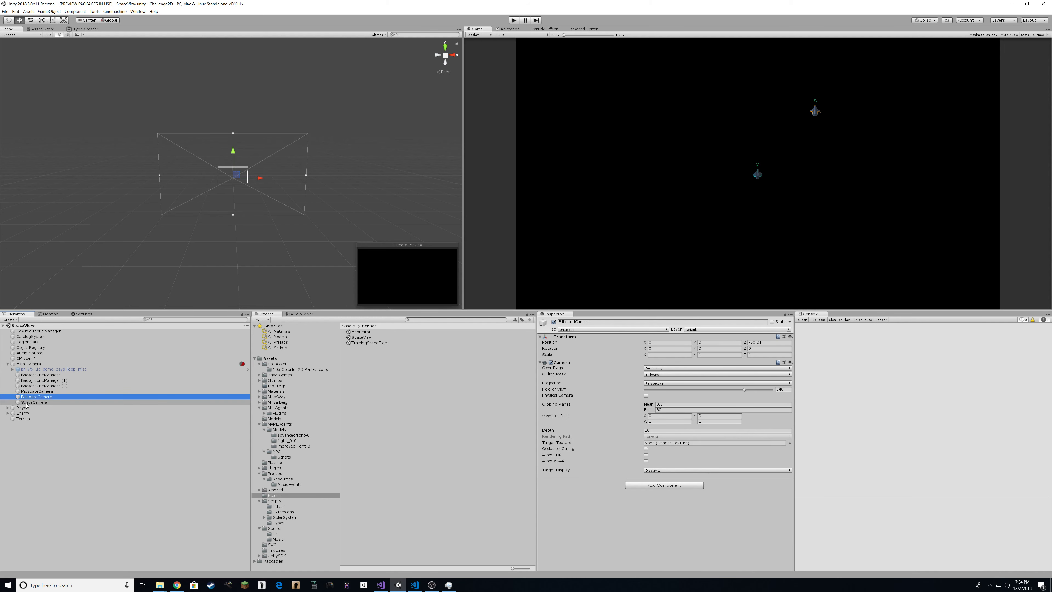
left_click(27, 403)
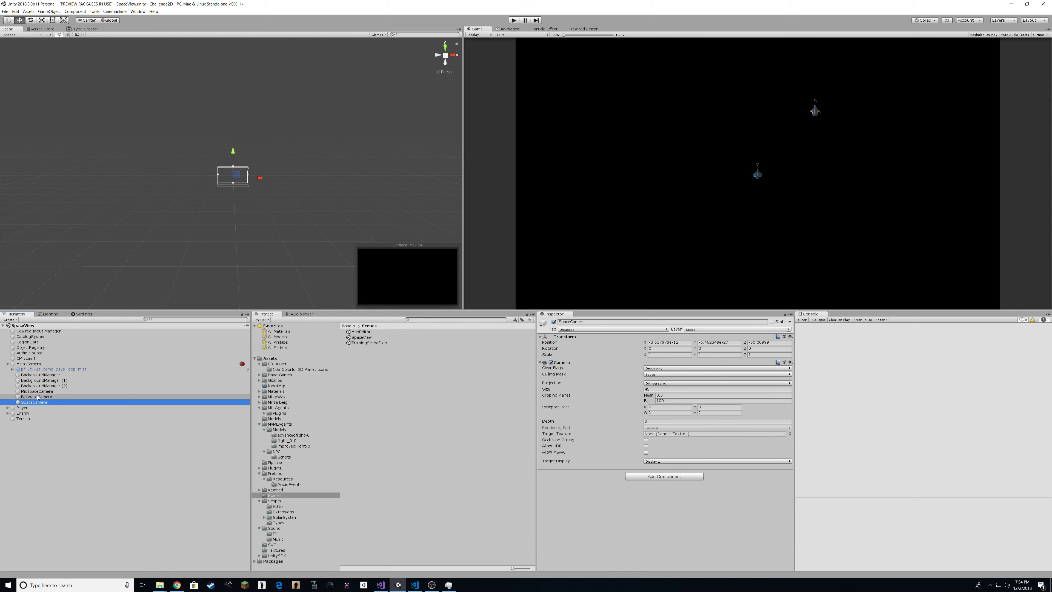
left_click(37, 397)
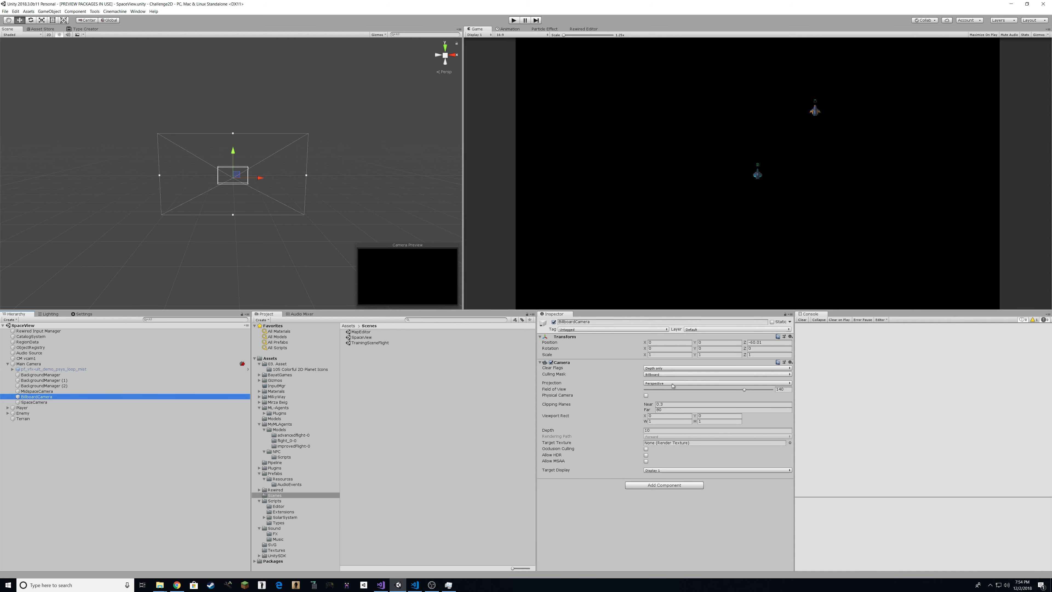
left_click(37, 391)
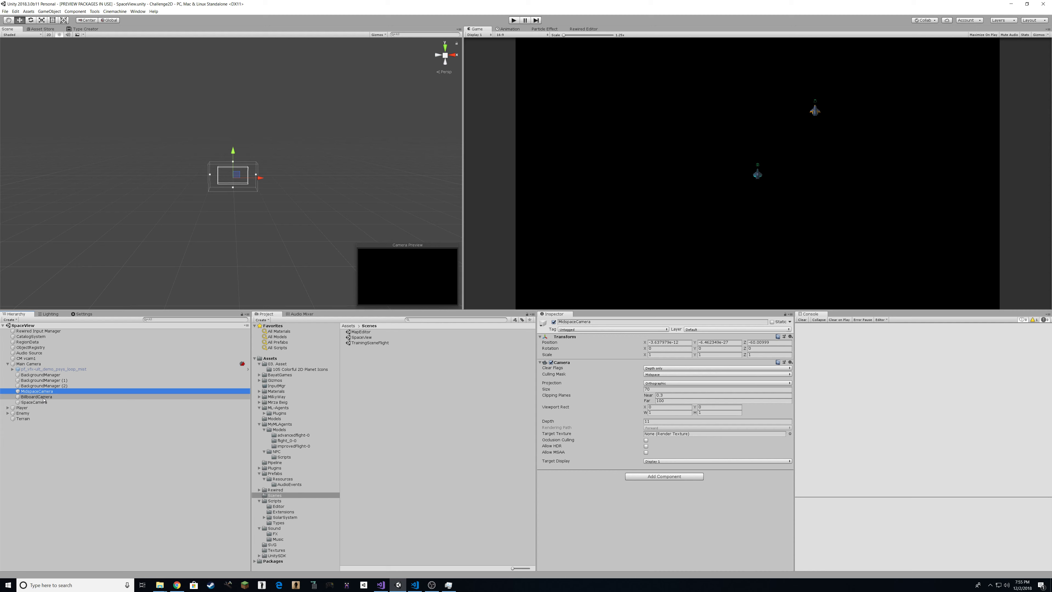
left_click(45, 397)
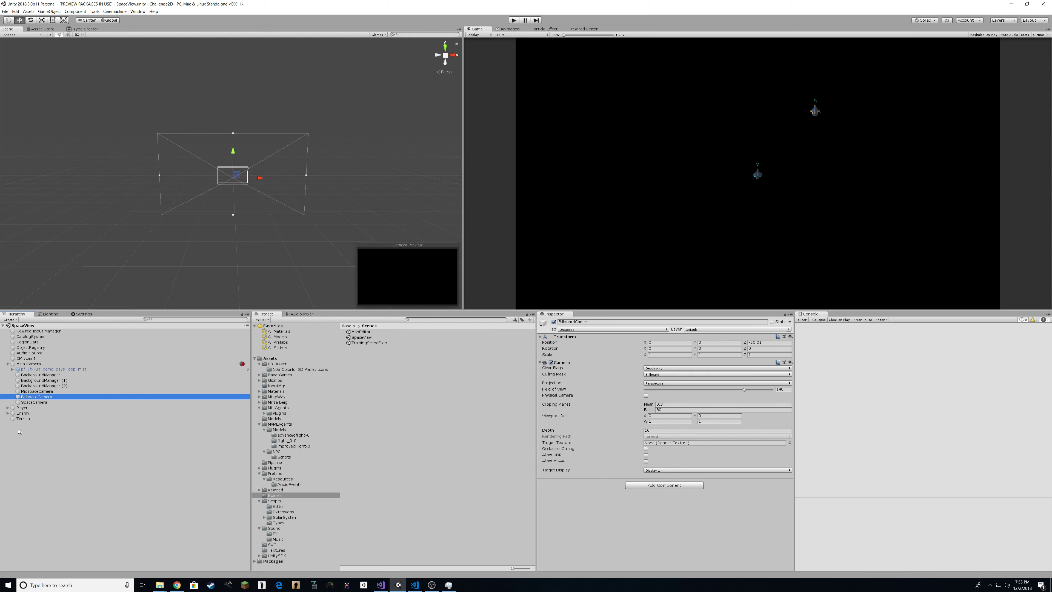
left_click(35, 391)
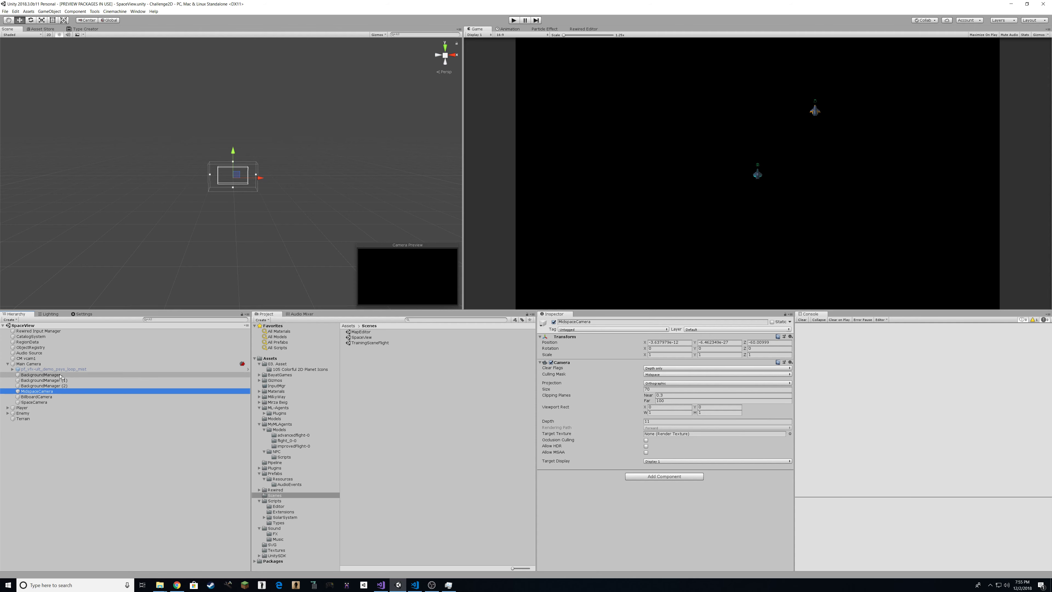
left_click(41, 364)
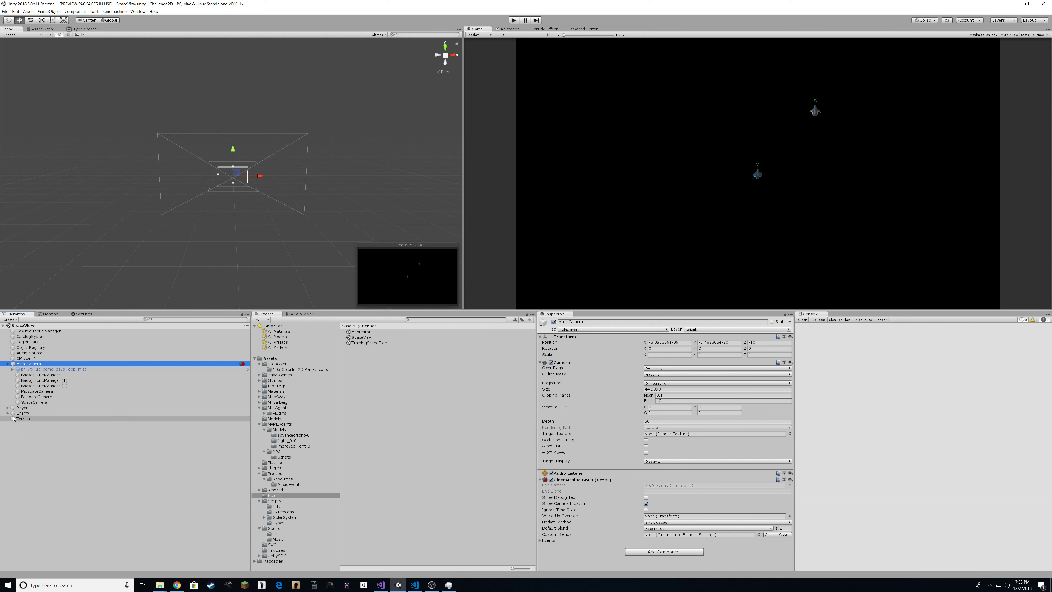
Step: Select Player's CompManager and check its composition layers are Enemy and Terrain
left_click(7, 408)
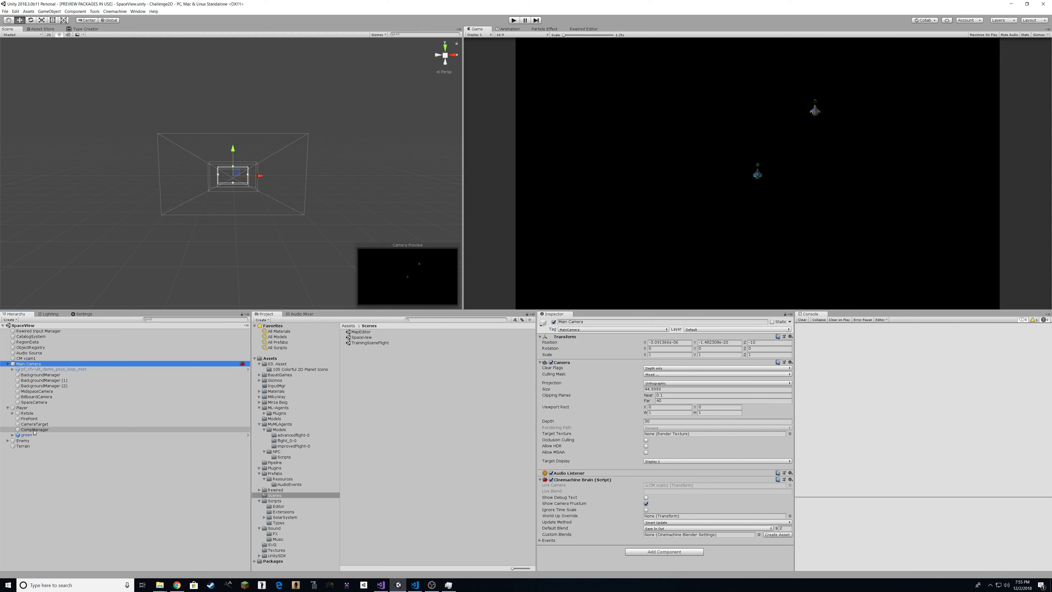
left_click(35, 430)
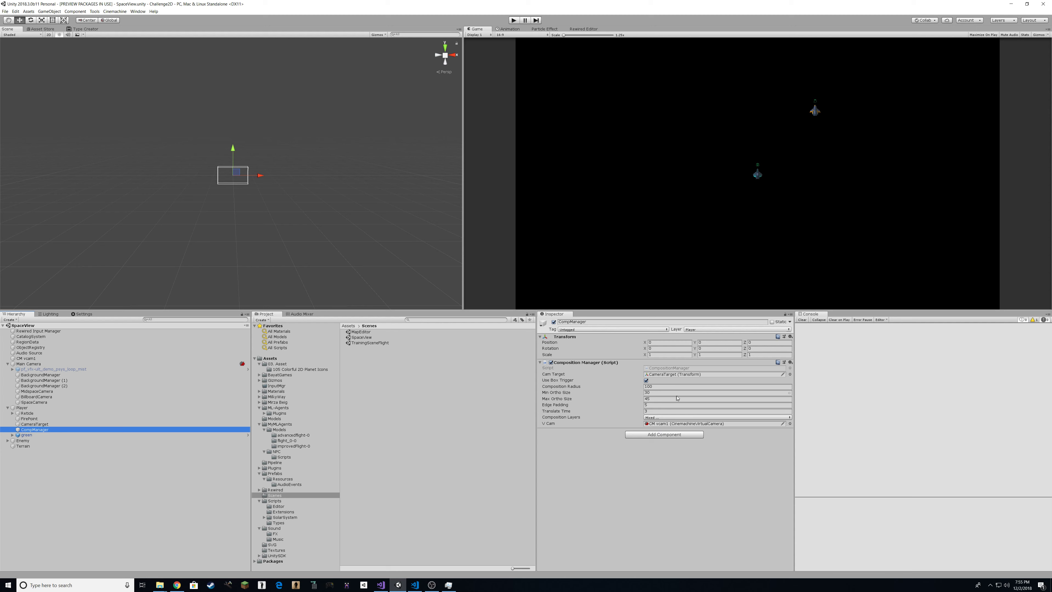
left_click(684, 417)
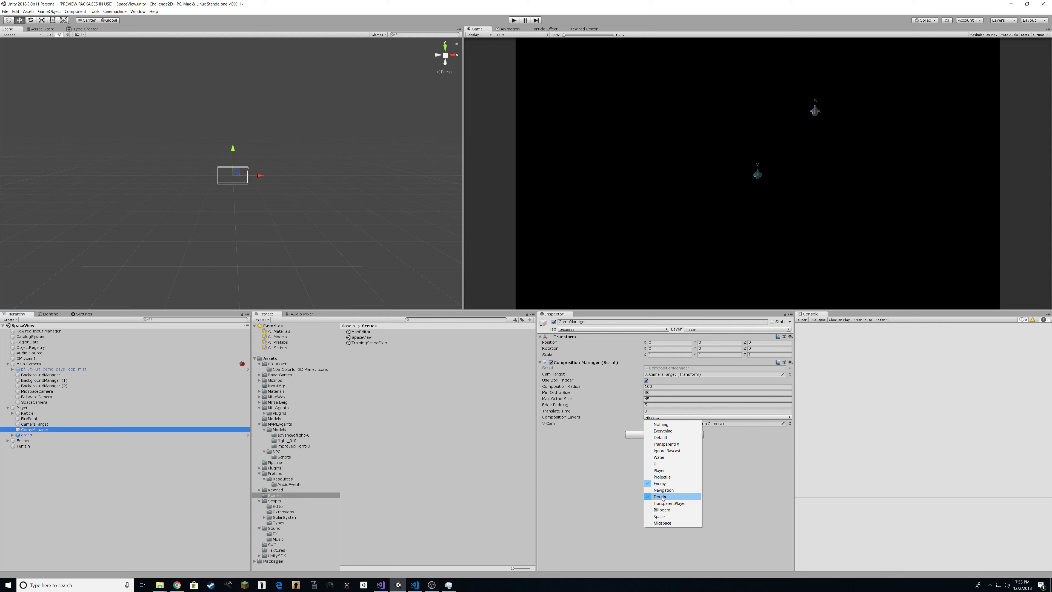
left_click(568, 467)
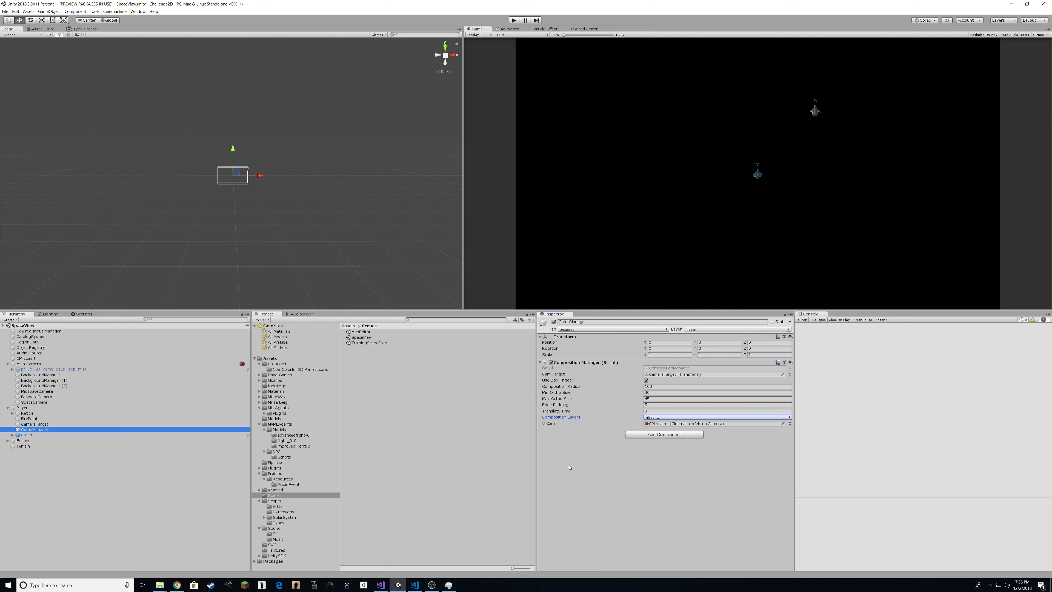
Step: Look over the Main Camera's frustum, then show the MidspaceCamera's orthographic depth-only settings
left_click(39, 364)
scroll(278, 183, "up", 5)
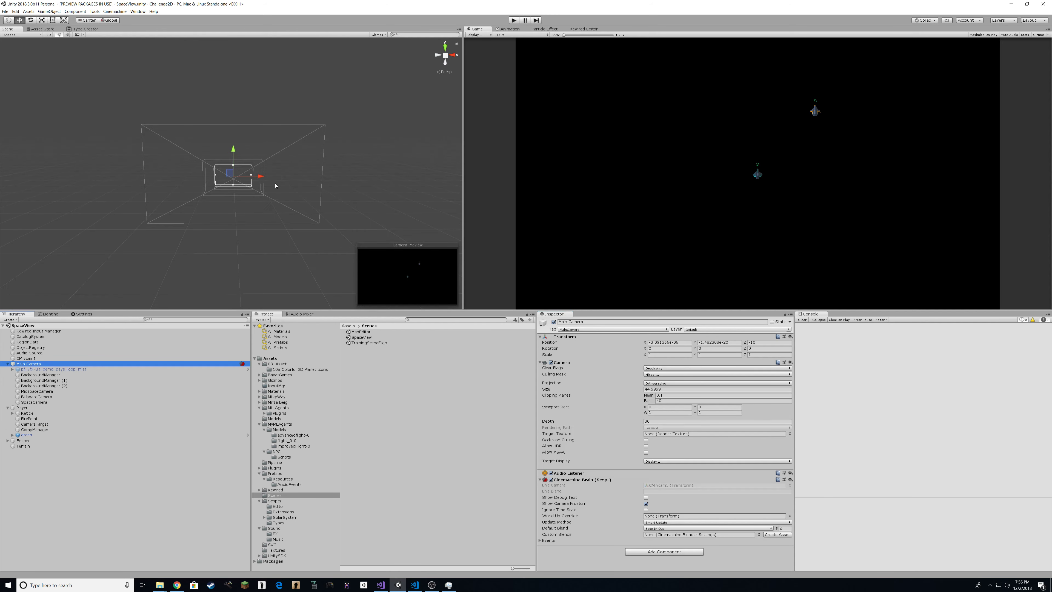
middle_click(269, 210)
middle_click_drag(269, 210, 260, 216)
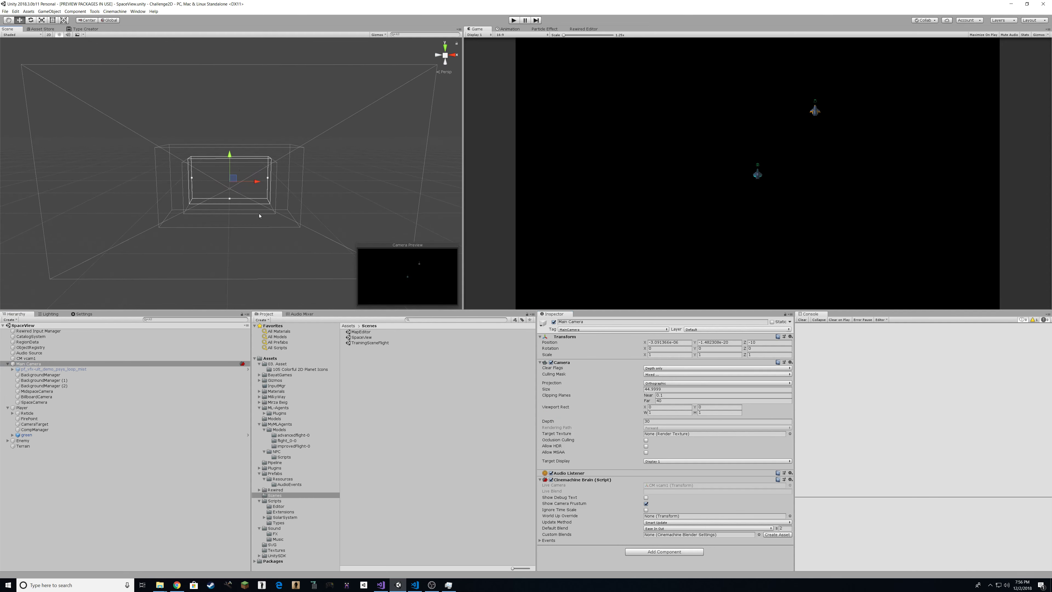
left_click(52, 392)
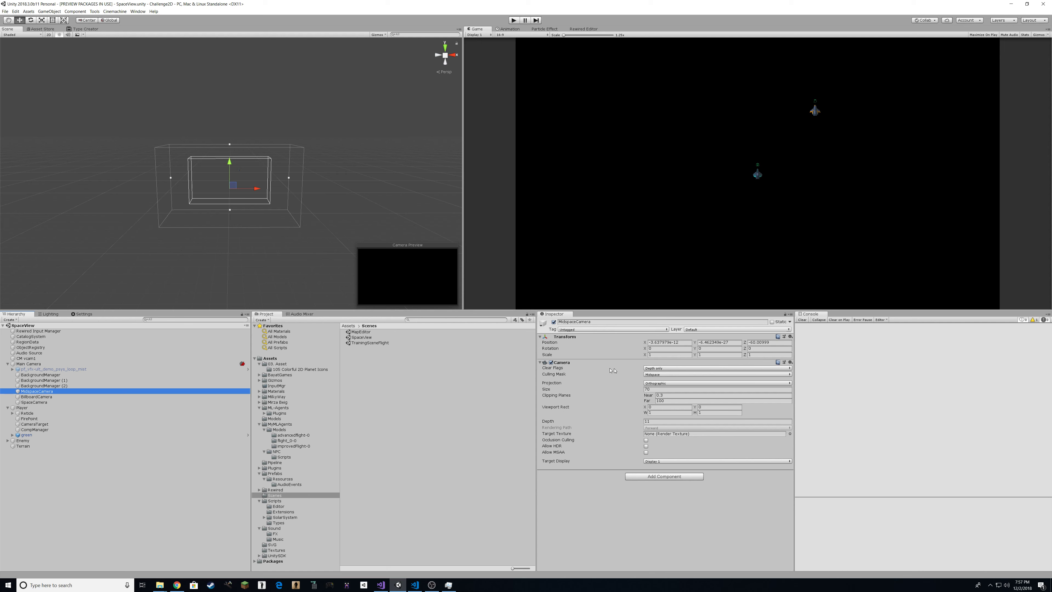
Step: Keep MidspaceCamera's Clear Flags on Depth only and its Culling Mask on Midspace only
left_click(659, 368)
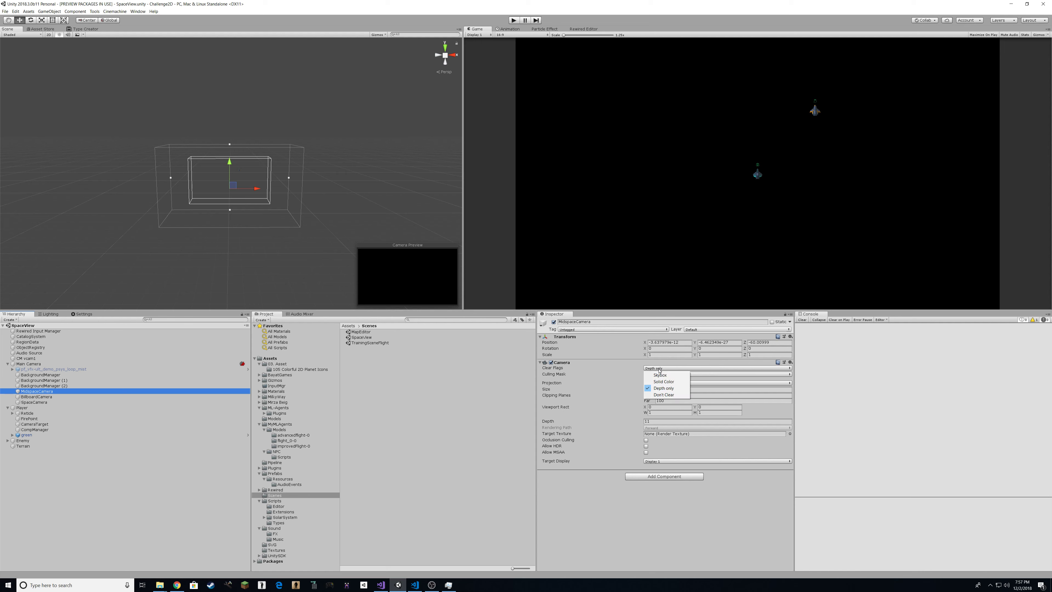
left_click(680, 368)
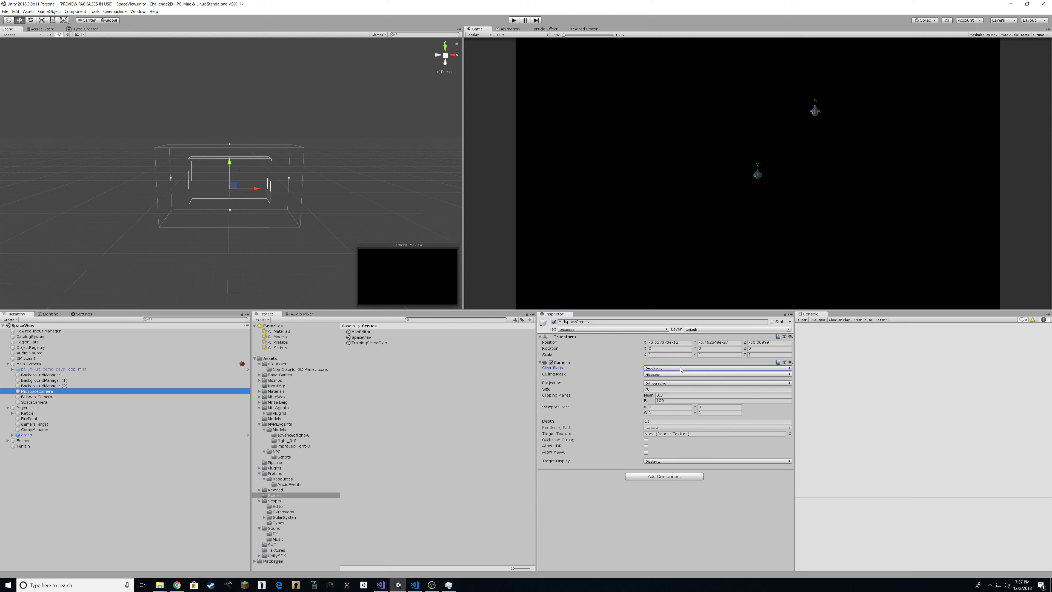
left_click(660, 374)
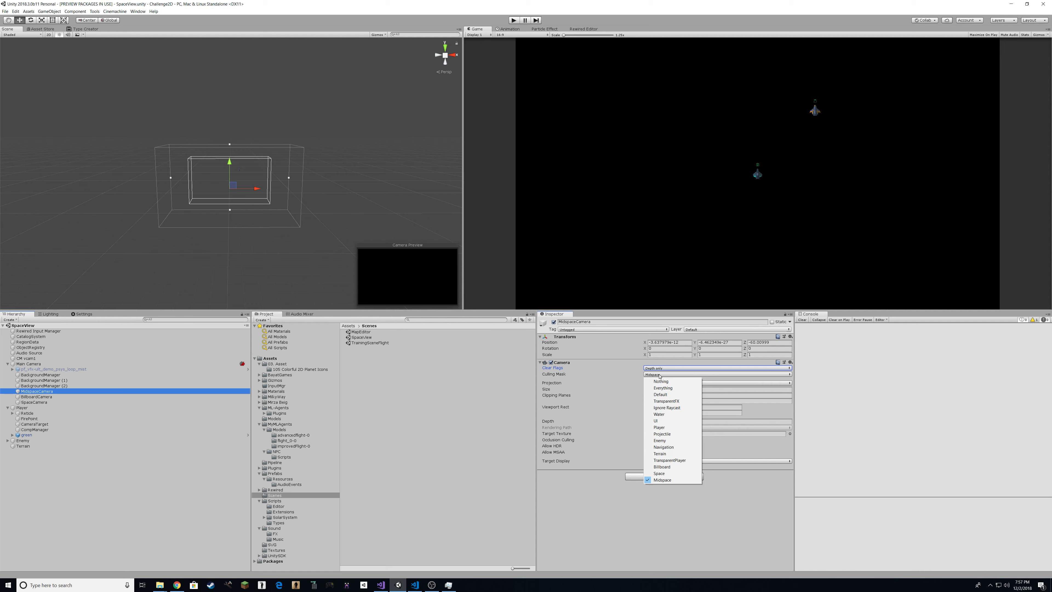
left_click(661, 375)
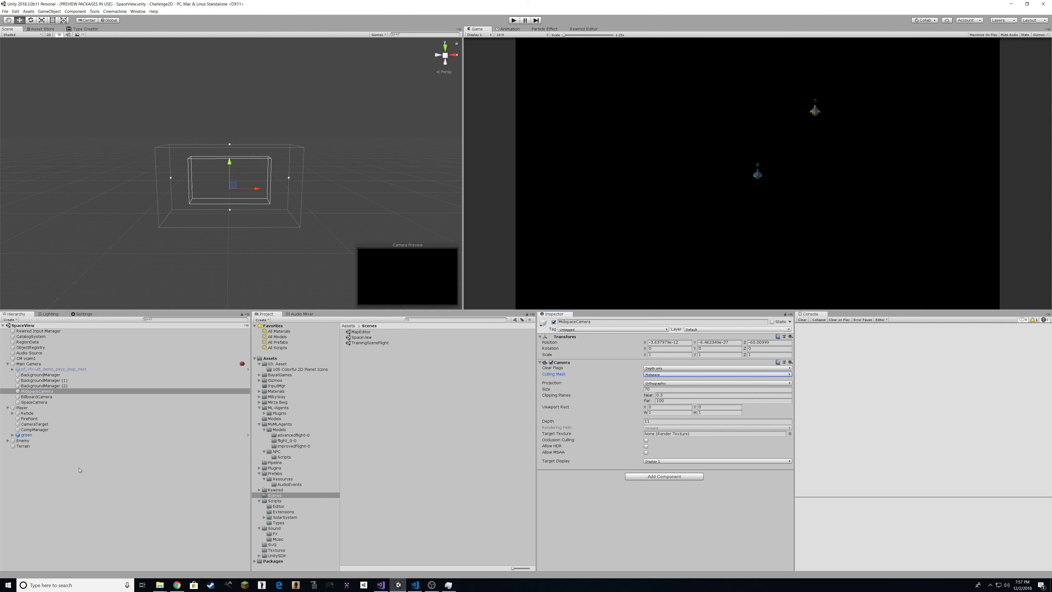
left_click(59, 385)
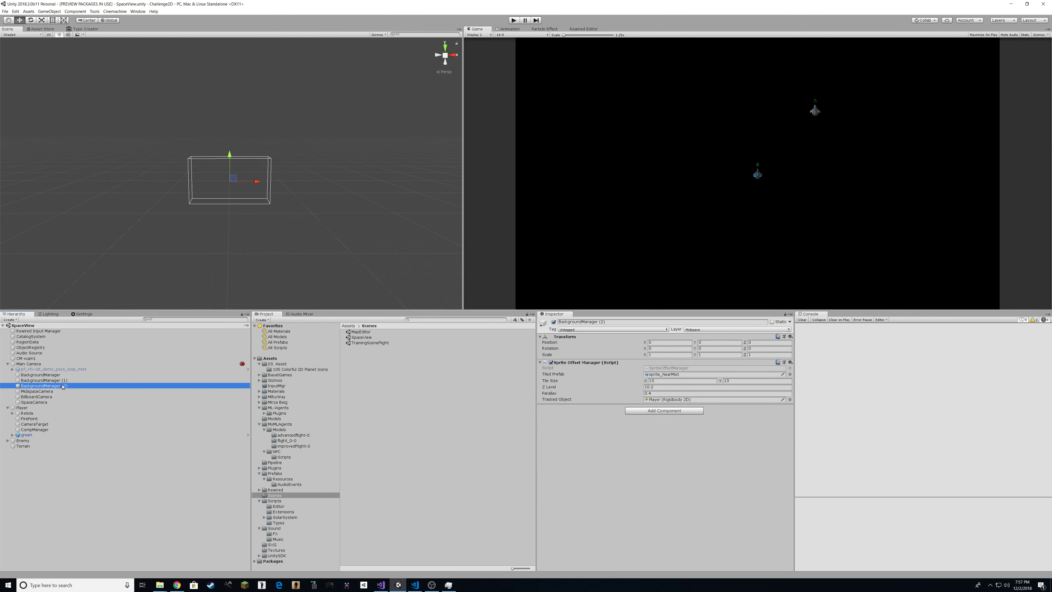
left_click(41, 375)
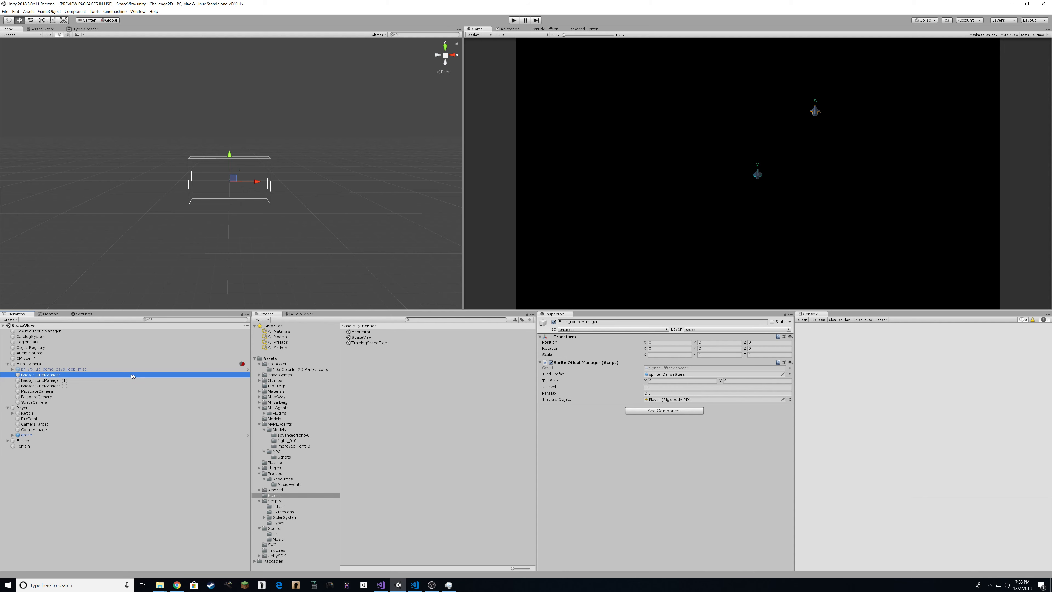
left_click(96, 380)
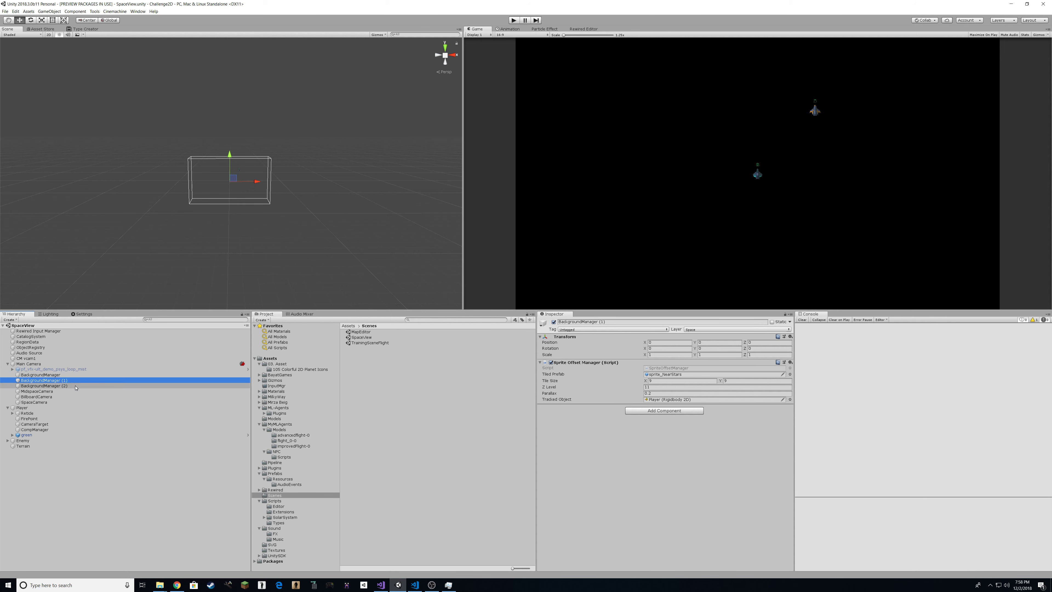
left_click(49, 386)
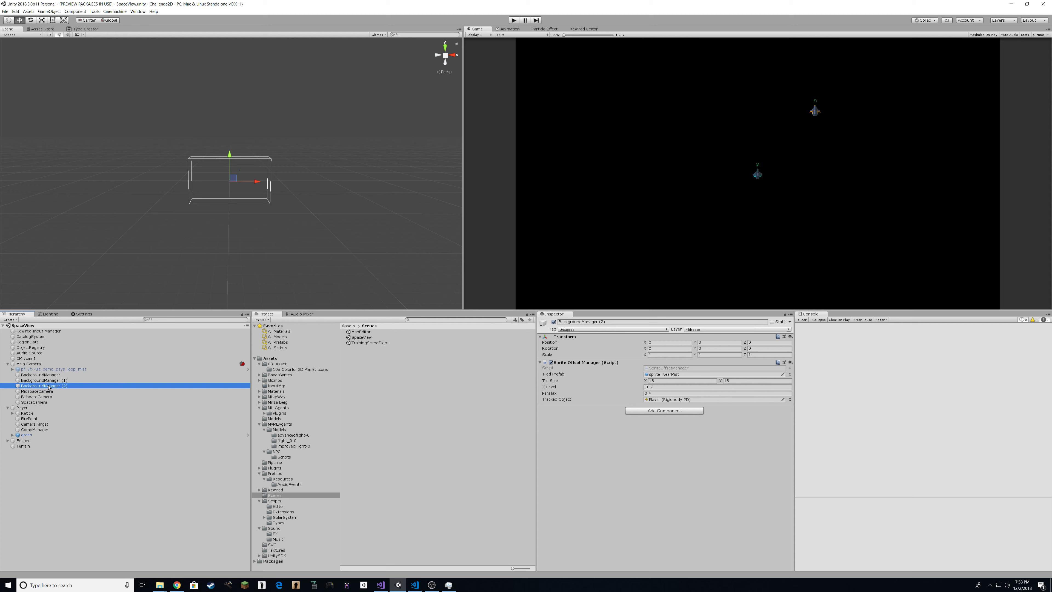
Step: Open the sprite_NearMist tiled prefab for editing and ping its BackgroundSprite 1 material
left_click(666, 374)
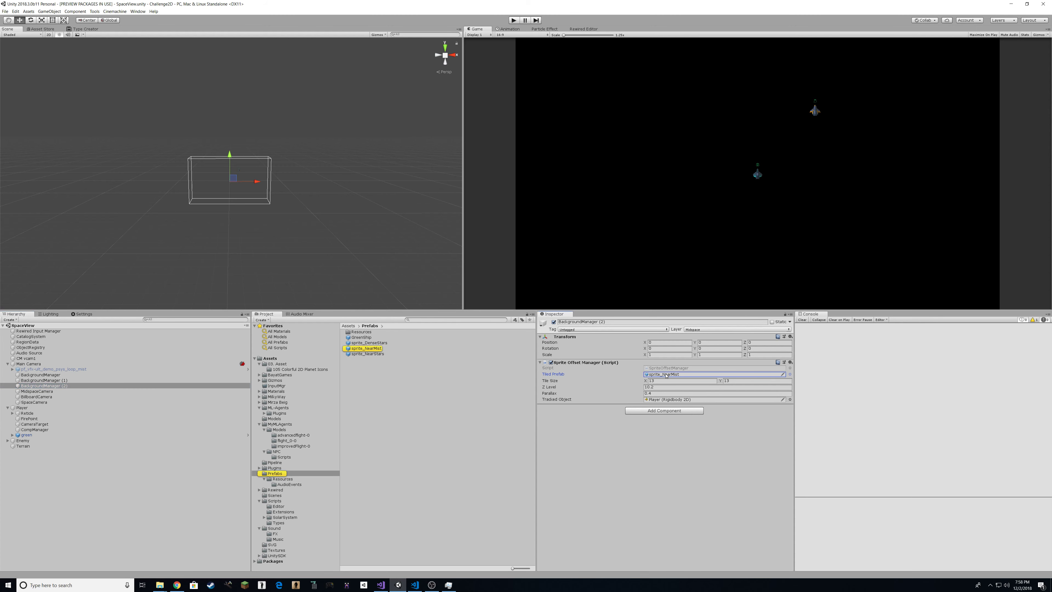
left_click(352, 349)
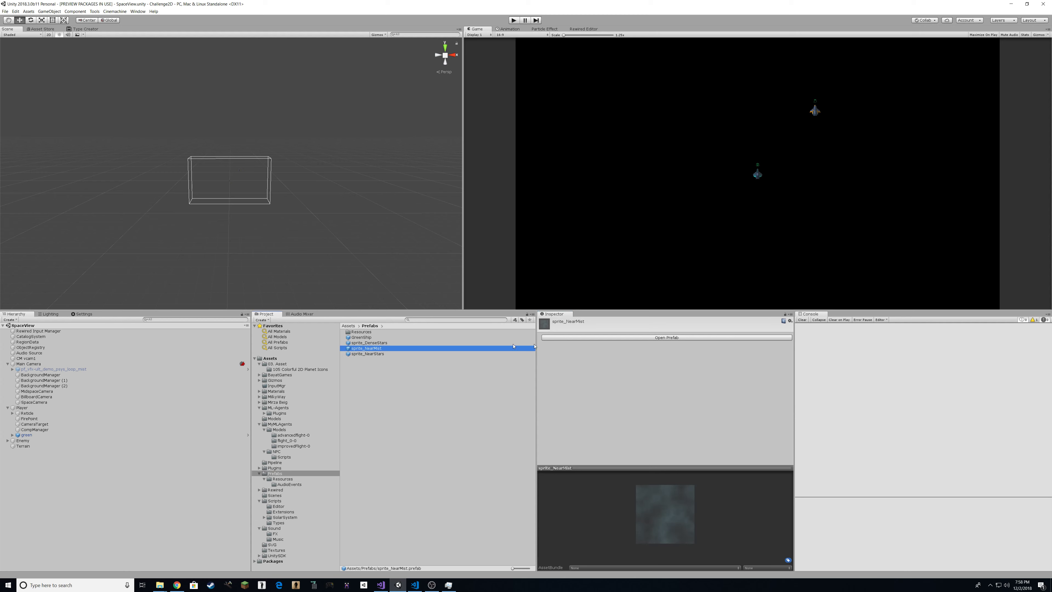
left_click(644, 338)
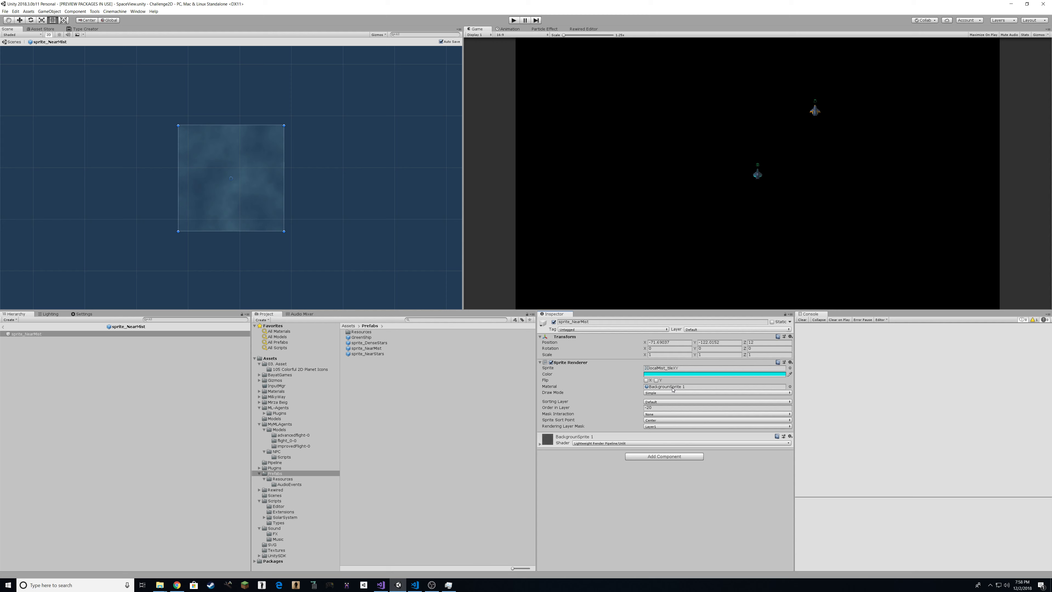
left_click(673, 388)
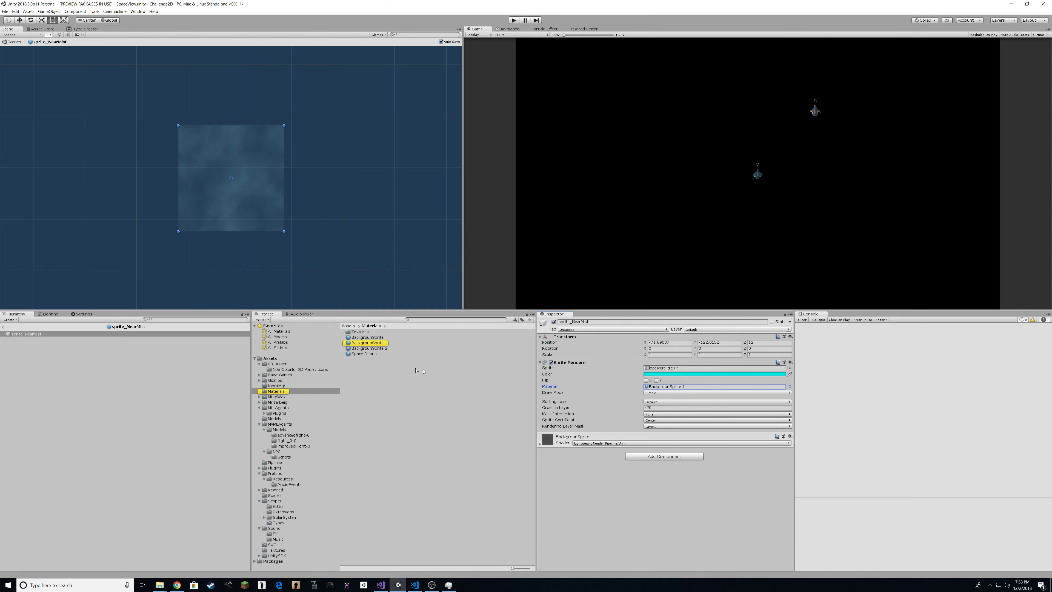
Step: Inspect the BackgroundSprite 1 material's shader and tiling, then exit Prefab Mode to SpaceView
left_click(360, 343)
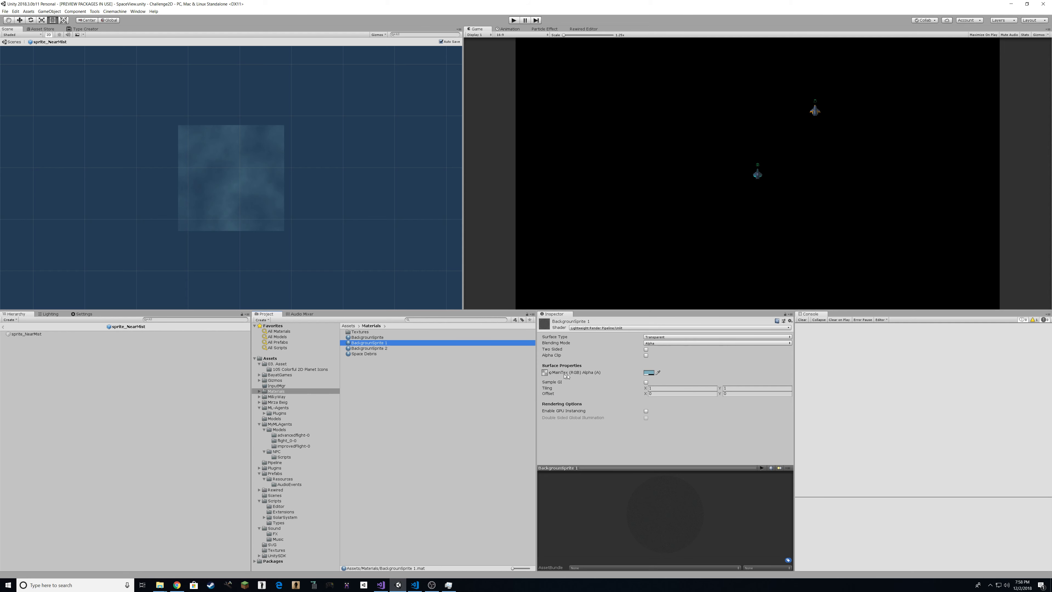
left_click(4, 326)
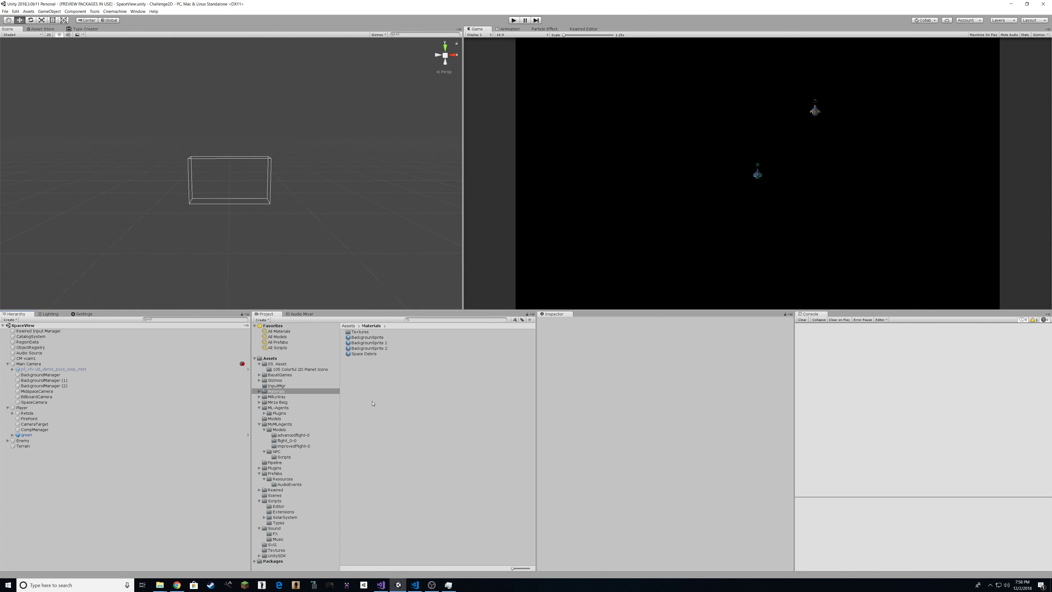